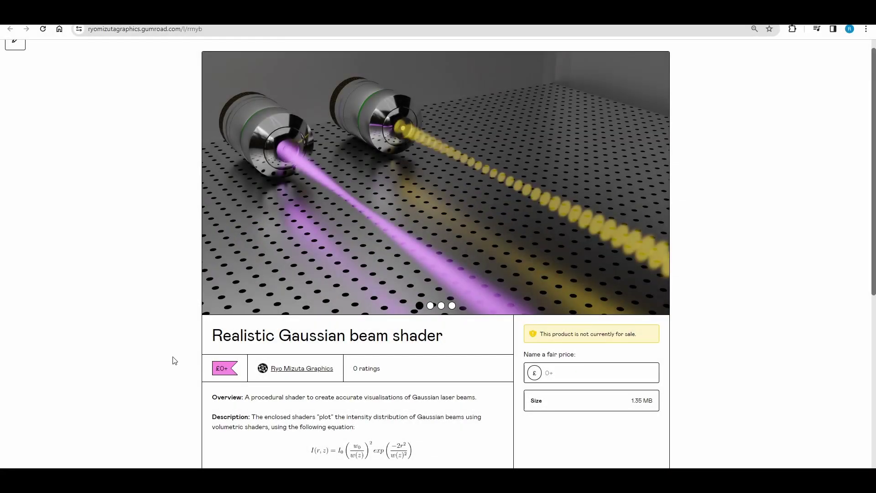
# Step: Display the Gaussian laser beam with rendered shading in the 3D viewport
pyautogui.scroll(-3, 32, 201)
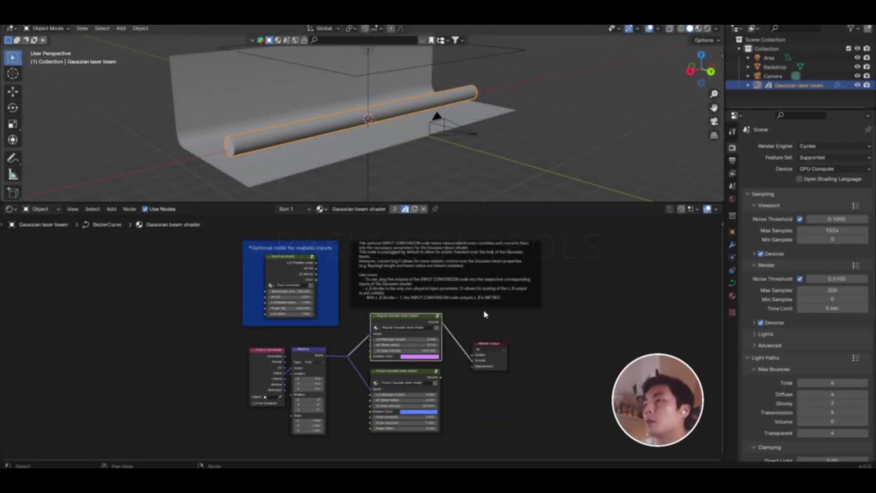
pyautogui.scroll(-4, 297, 146)
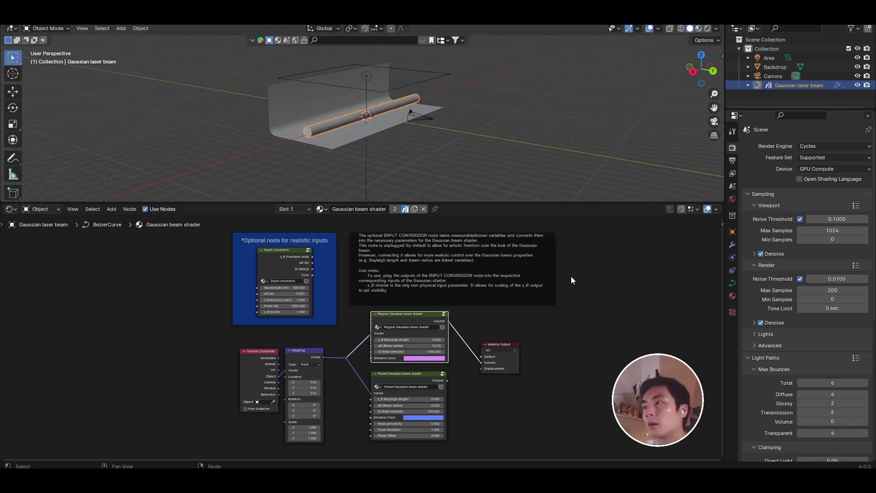
pyautogui.scroll(2, 371, 223)
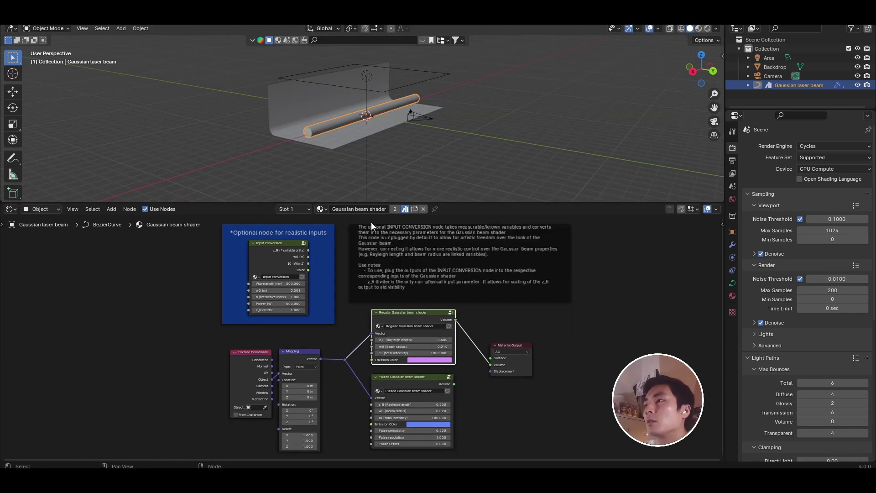
pyautogui.scroll(-2, 408, 255)
pyautogui.scroll(1, 409, 260)
pyautogui.moveTo(410, 263); pyautogui.dragTo(392, 266, button='middle')
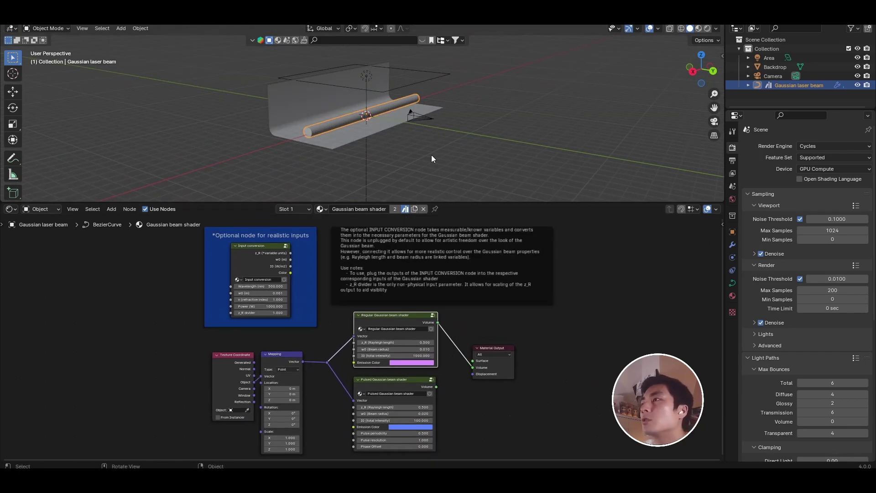
pyautogui.click(706, 28)
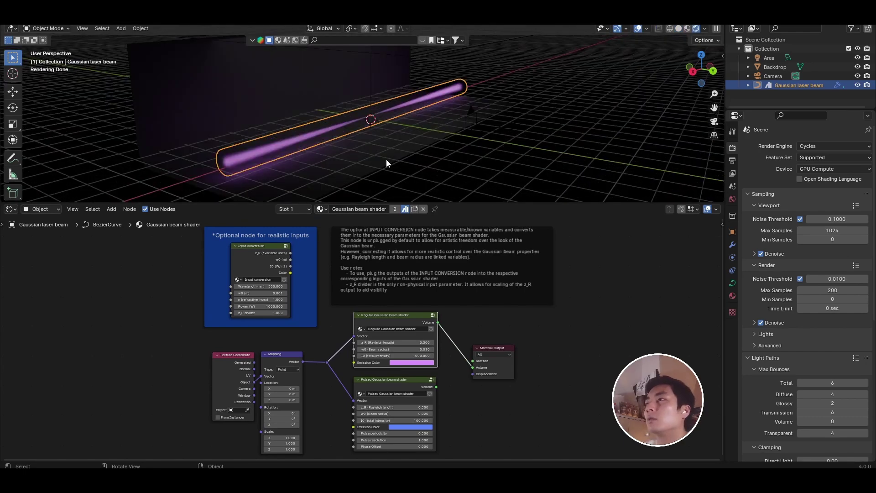
pyautogui.keyDown('shift'); pyautogui.moveTo(386, 159); pyautogui.dragTo(433, 140, button='middle'); pyautogui.keyUp('shift')
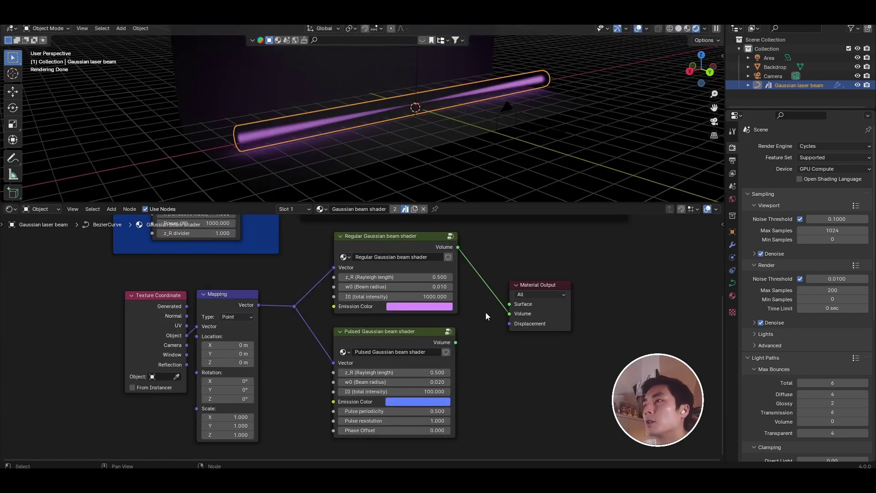
# Step: Examine the Texture Coordinate and Mapping nodes and the node network inside the Regular Gaussian beam shader group
pyautogui.click(173, 311)
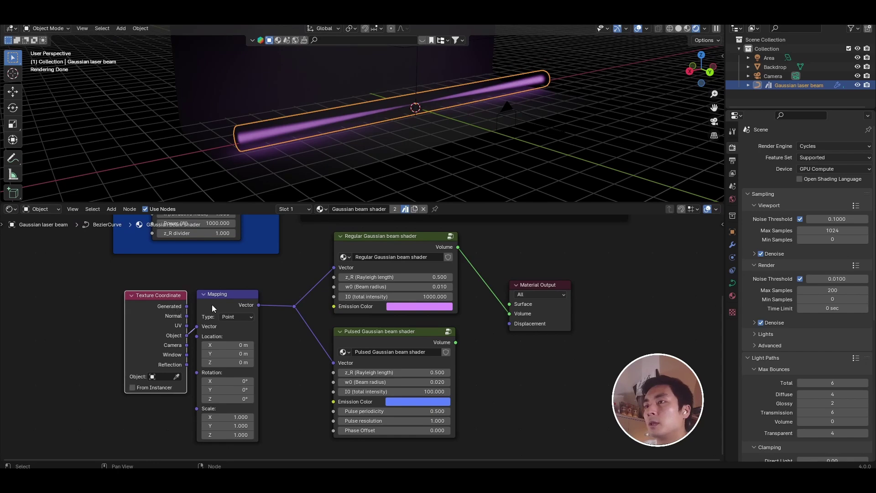
pyautogui.keyDown('shift'); pyautogui.click(229, 300); pyautogui.keyUp('shift')
pyautogui.click(377, 247)
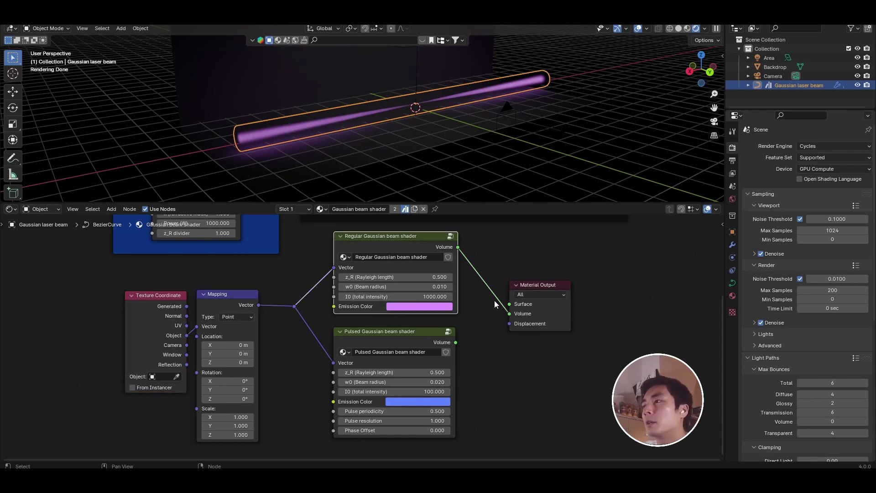
pyautogui.press('Tab')
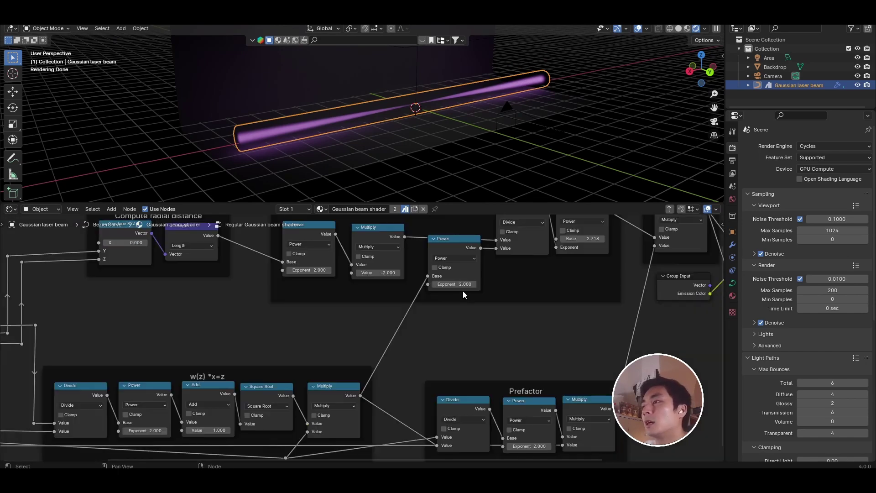
pyautogui.scroll(-3, 463, 291)
pyautogui.scroll(1, 445, 325)
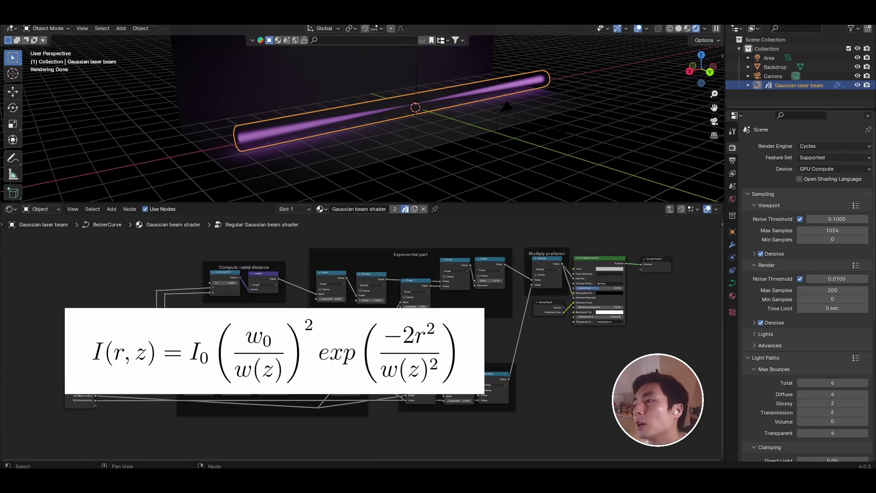
pyautogui.press('Tab')
pyautogui.scroll(3, 478, 371)
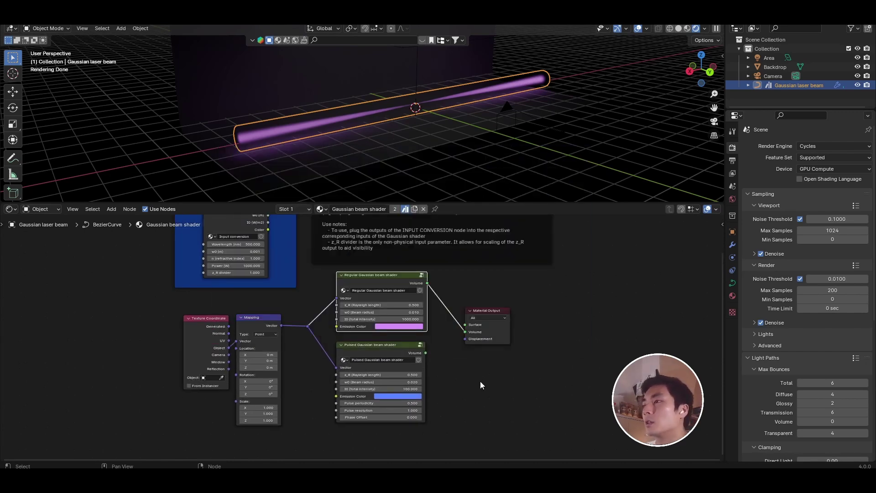
# Step: Lower the Regular Gaussian beam shader's Rayleigh length to zero, then set it to 0.05
pyautogui.scroll(1, 428, 361)
pyautogui.scroll(2, 479, 355)
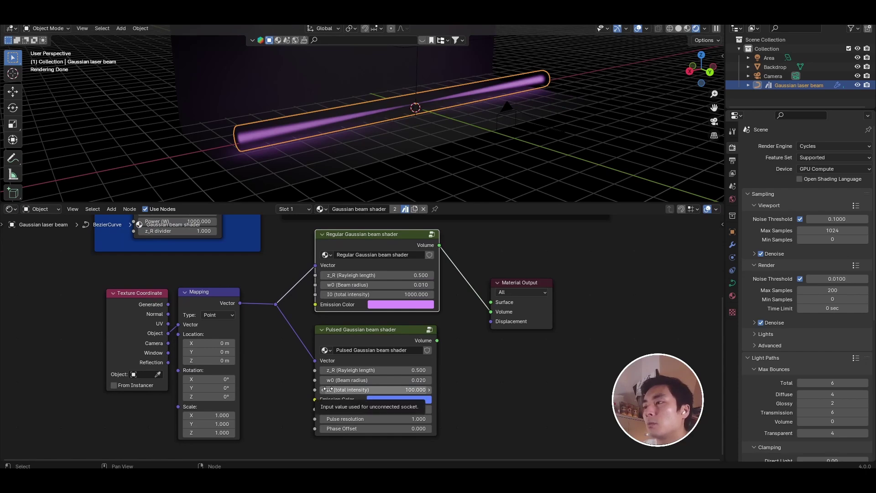
pyautogui.scroll(4, 400, 133)
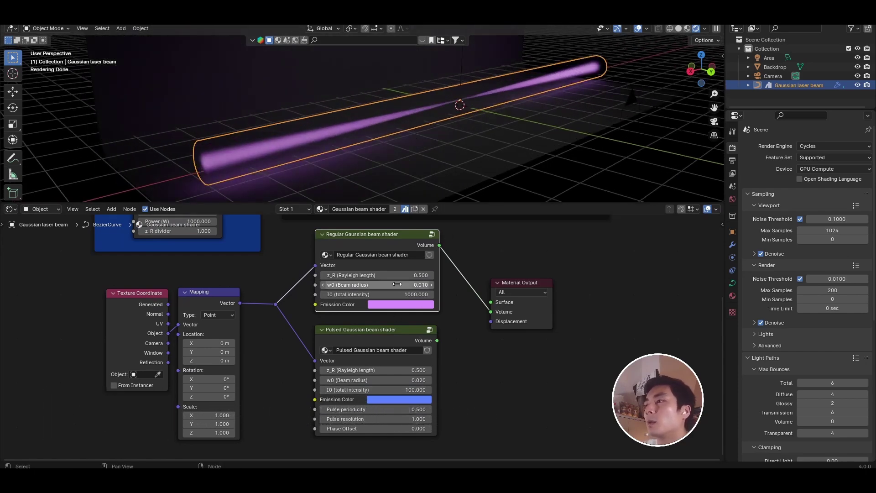
pyautogui.moveTo(376, 276); pyautogui.dragTo(337, 275)
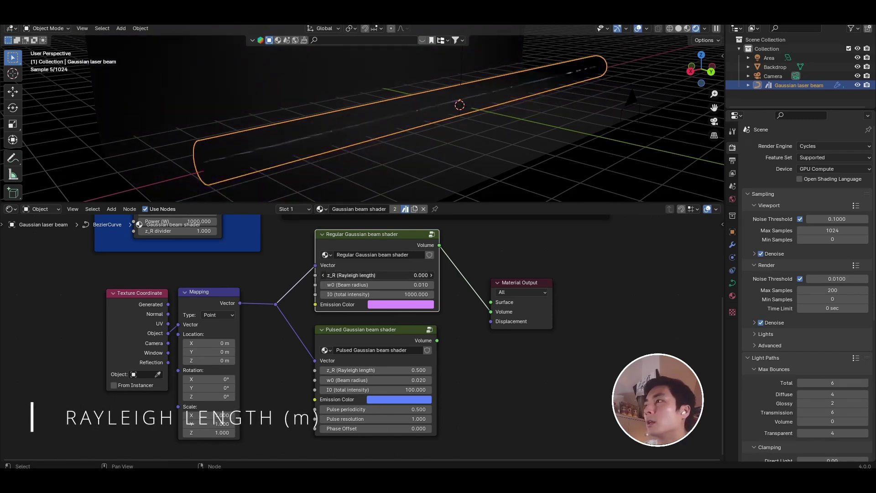
pyautogui.click(376, 275)
pyautogui.write('0.05')
pyautogui.press('Return')
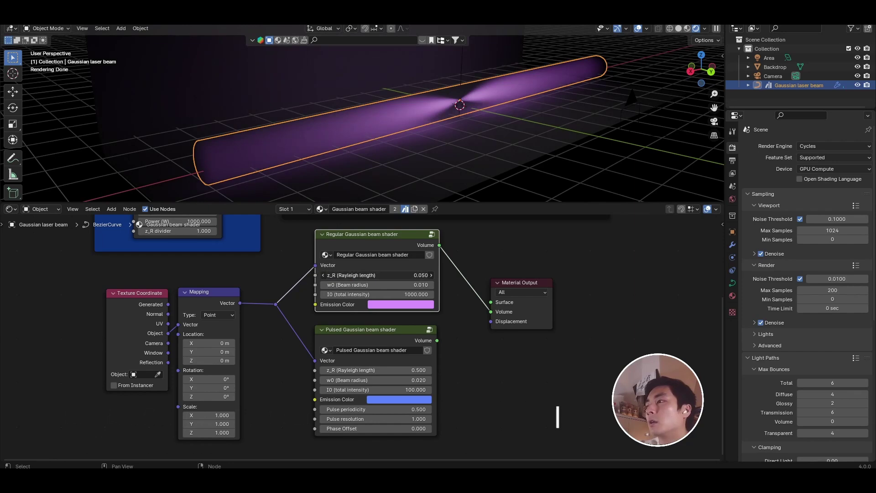
# Step: Try a Rayleigh length of 0.25 on the Regular Gaussian beam shader, then return it to 0.05
pyautogui.moveTo(375, 275)
pyautogui.mouseDown()
pyautogui.moveTo(398, 275)
pyautogui.moveTo(382, 275)
pyautogui.mouseUp()
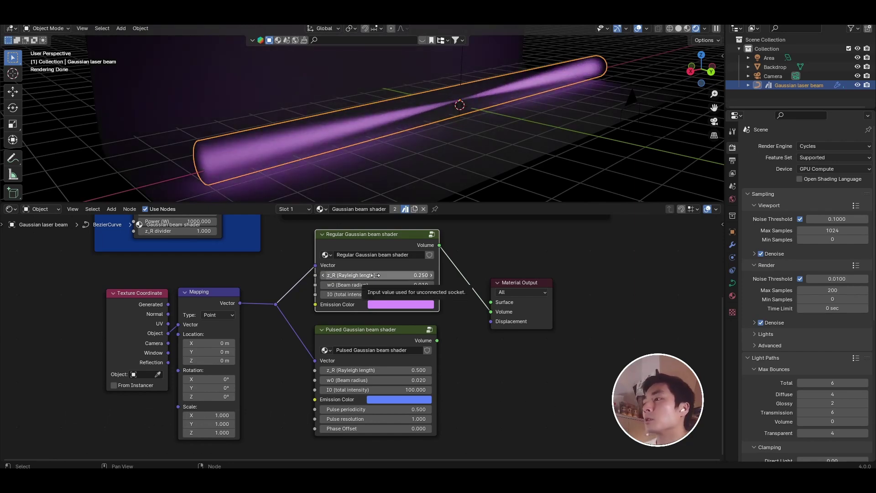
pyautogui.click(376, 275)
pyautogui.write('0.05')
pyautogui.press('Return')
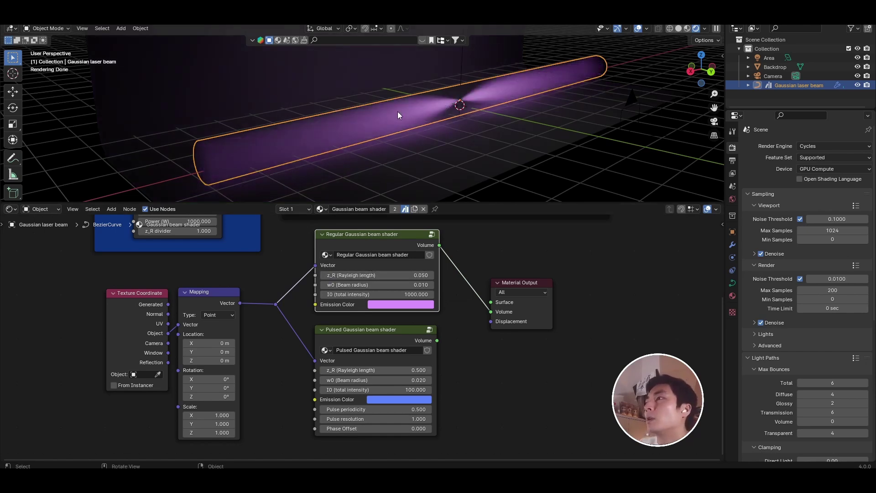
pyautogui.click(407, 145)
pyautogui.click(220, 159)
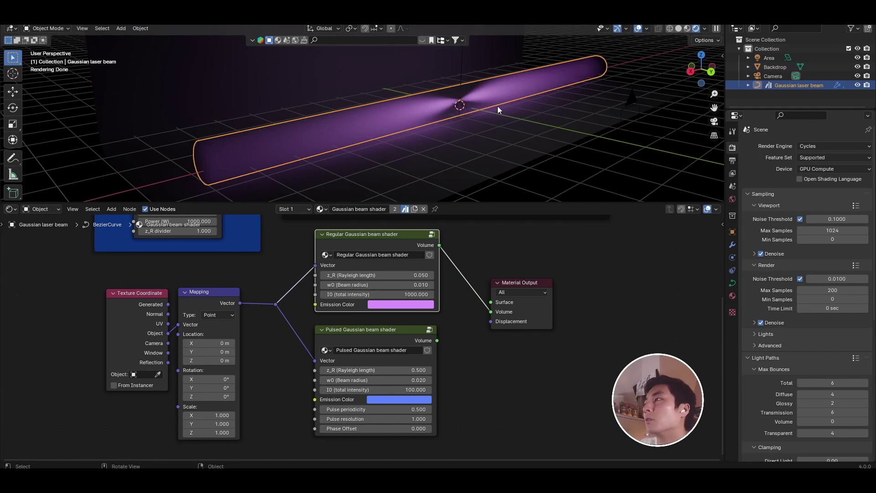
# Step: Enlarge the 3D viewport and set the radius in the General laser beam modifier to 2.54 m
pyautogui.moveTo(518, 103); pyautogui.dragTo(517, 142, button='middle')
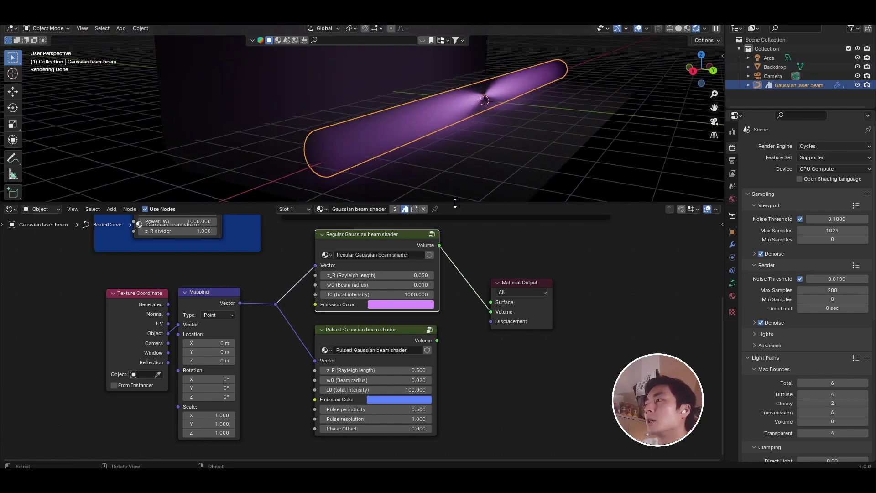
pyautogui.moveTo(455, 203); pyautogui.dragTo(454, 227)
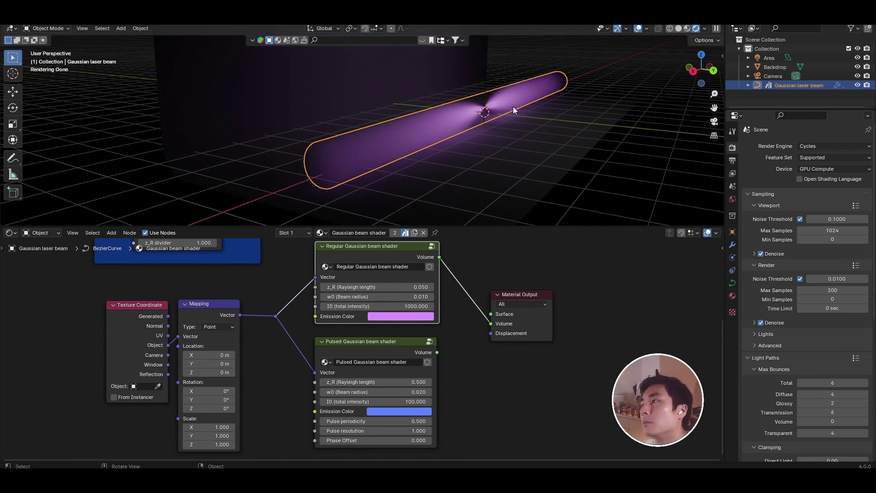
pyautogui.click(732, 245)
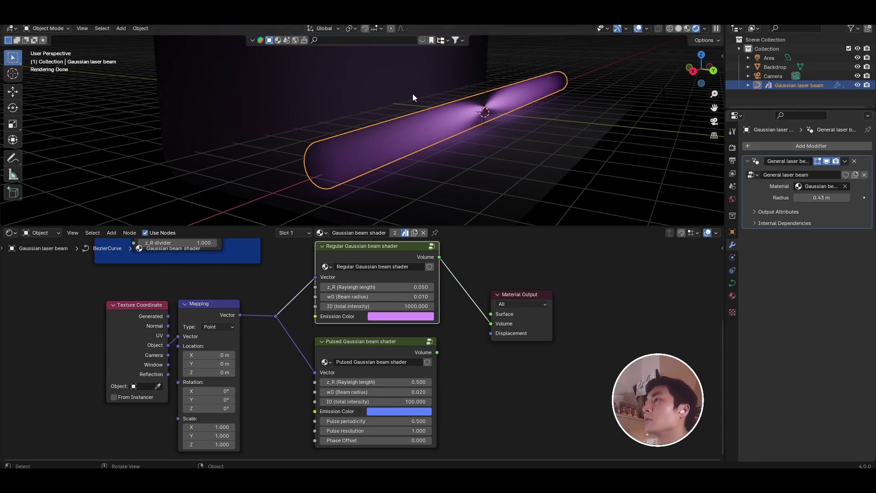
pyautogui.moveTo(799, 199); pyautogui.dragTo(847, 199)
pyautogui.scroll(-1, 504, 130)
pyautogui.moveTo(504, 130); pyautogui.dragTo(472, 133, button='middle')
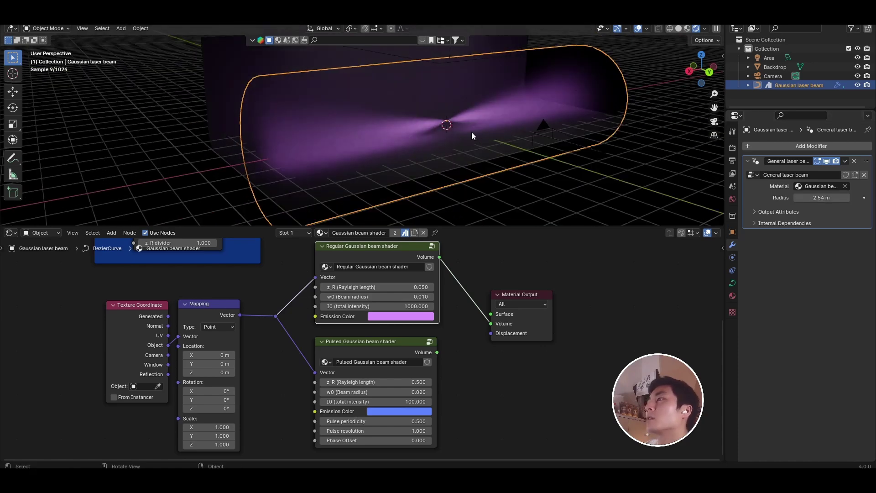
pyautogui.click(226, 105)
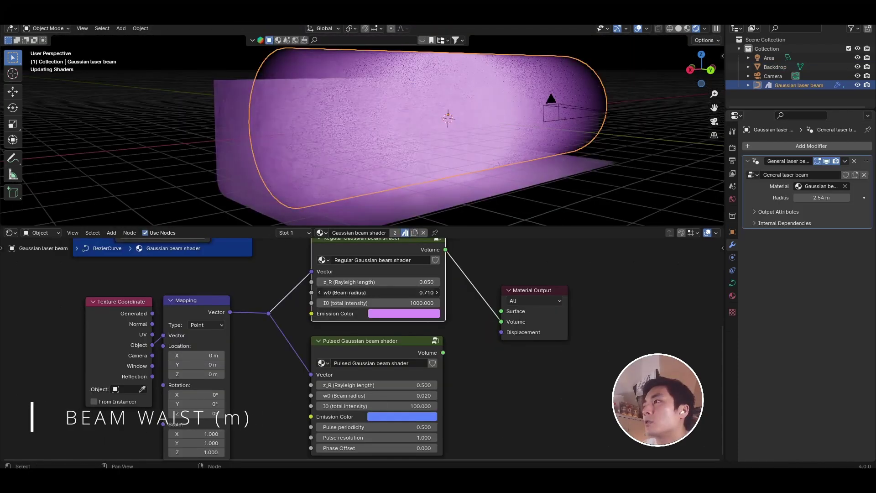
# Step: Set the Regular Gaussian beam shader's beam radius to 0.02, total intensity to 500 and emission color to pink
pyautogui.moveTo(378, 292); pyautogui.dragTo(351, 292)
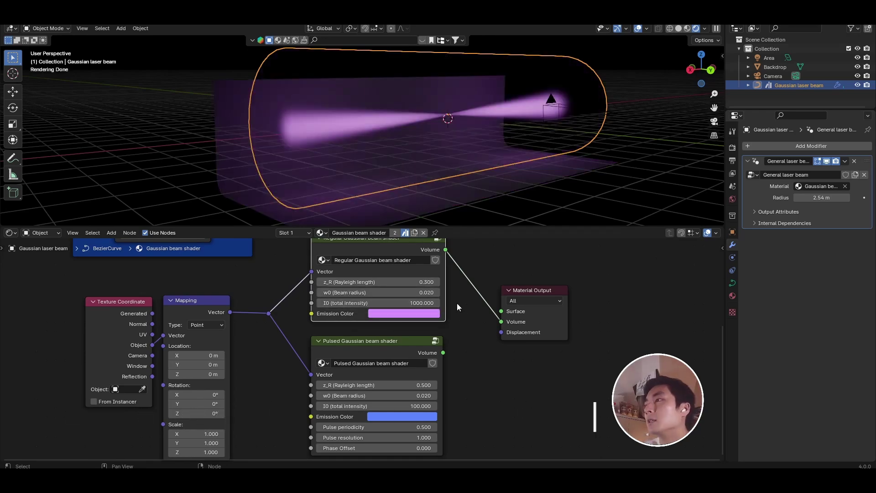
pyautogui.moveTo(411, 303); pyautogui.dragTo(424, 303)
pyautogui.click(395, 303)
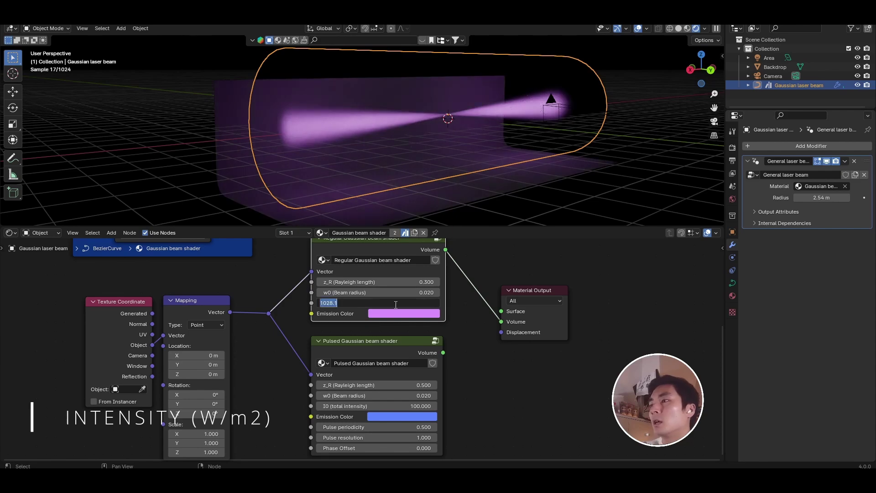
pyautogui.click(397, 315)
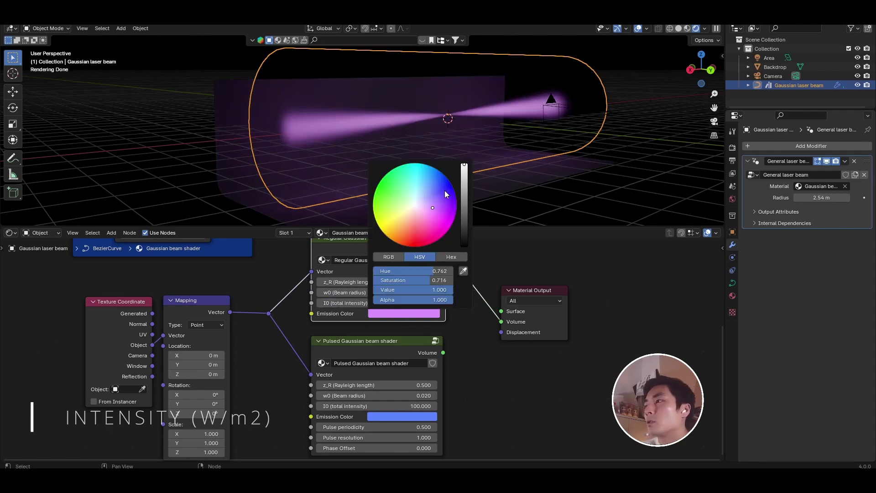
pyautogui.moveTo(445, 193); pyautogui.dragTo(433, 214)
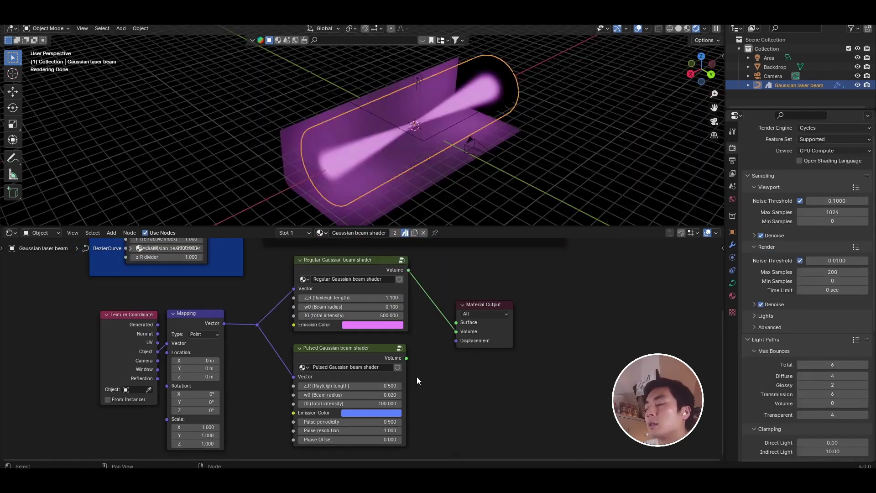
# Step: Connect the Pulsed Gaussian beam shader's Volume output to the Volume input of the Material Output
pyautogui.scroll(3, 417, 376)
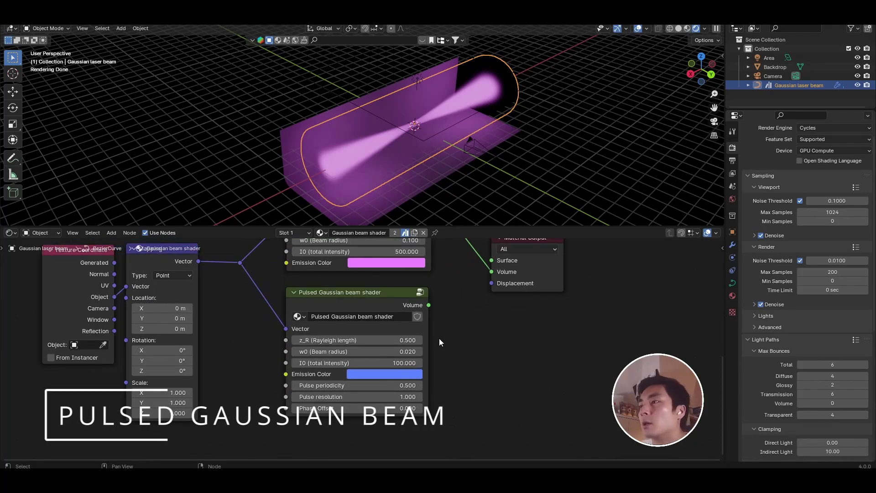
pyautogui.moveTo(437, 332); pyautogui.dragTo(404, 361, button='middle')
pyautogui.moveTo(396, 334); pyautogui.dragTo(459, 301)
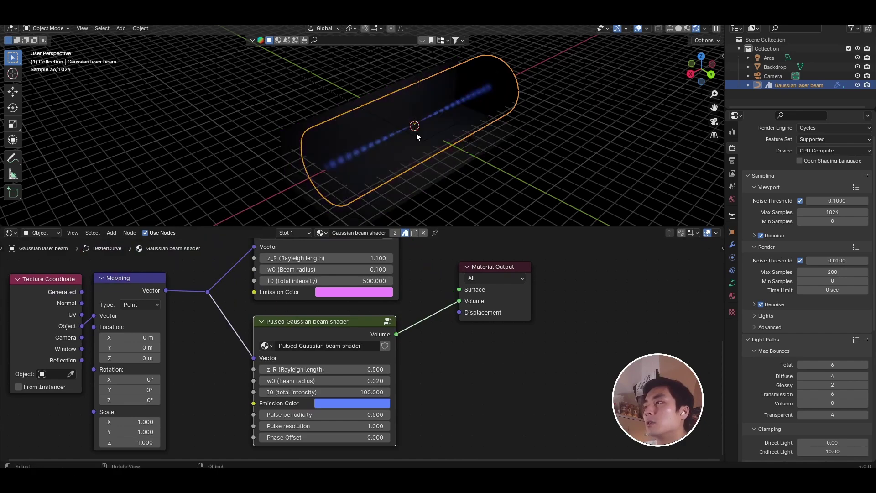
# Step: Set the Pulsed Gaussian beam shader's total intensity to 500
pyautogui.scroll(3, 425, 114)
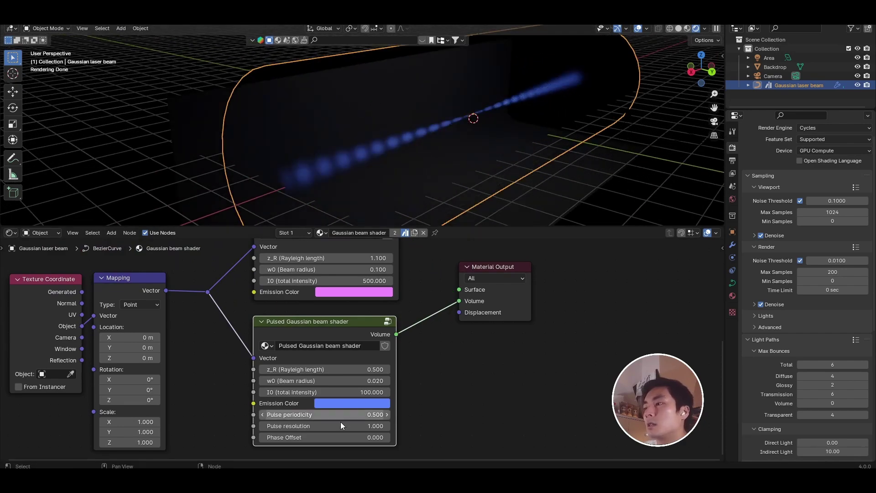
pyautogui.scroll(1, 398, 176)
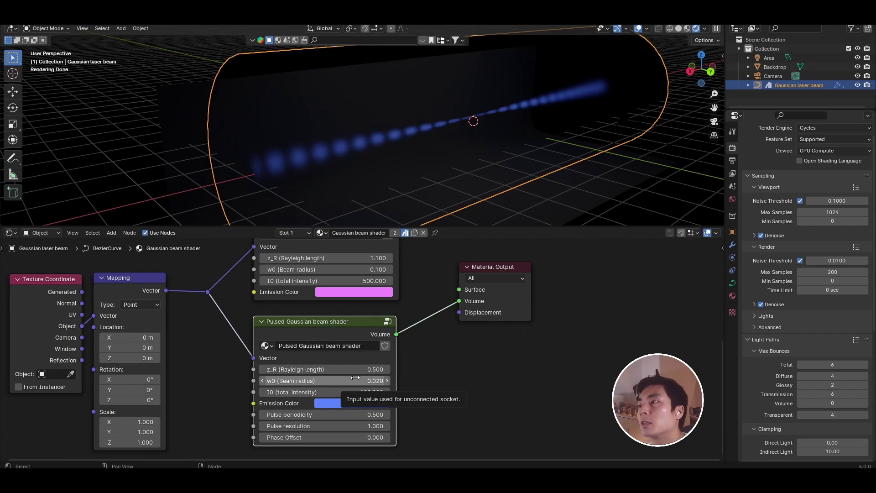
pyautogui.click(337, 392)
pyautogui.write('500')
pyautogui.press('Return')
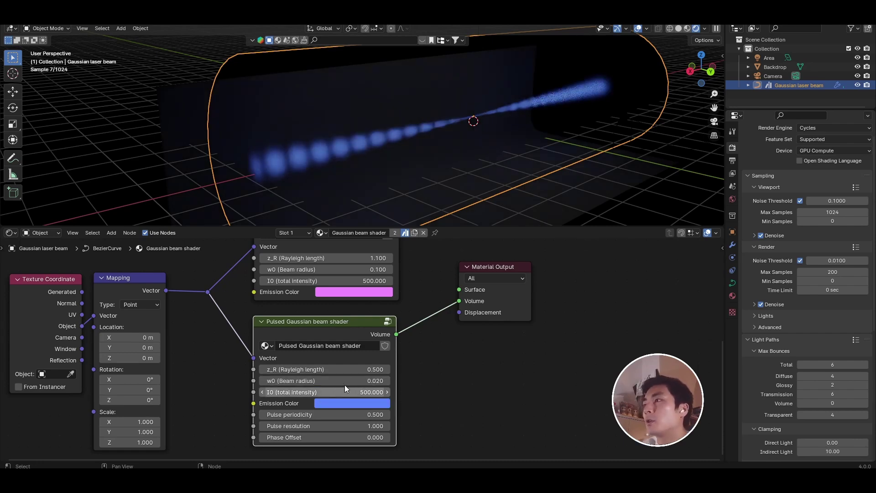
# Step: Set the Pulsed Gaussian beam shader's Rayleigh length to 0.2 and raise its total intensity to about 536.7
pyautogui.moveTo(388, 287); pyautogui.dragTo(384, 316, button='middle')
pyautogui.scroll(-2, 384, 316)
pyautogui.scroll(1, 384, 314)
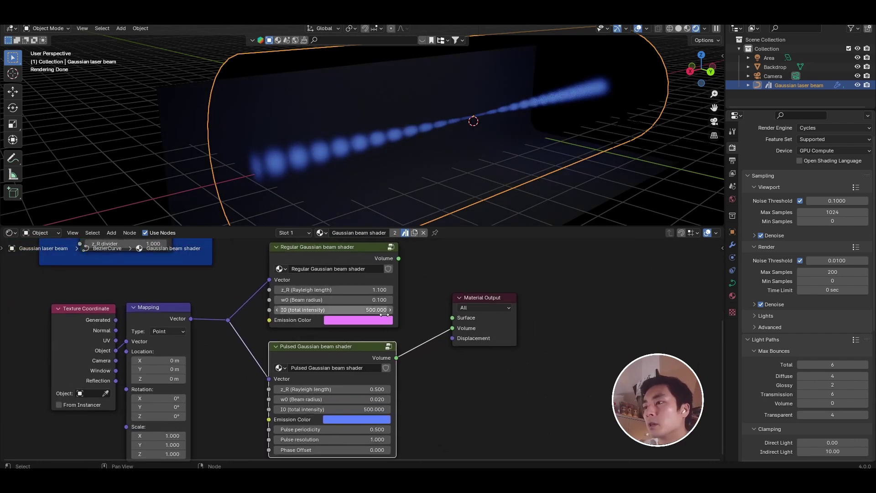
pyautogui.moveTo(379, 358); pyautogui.dragTo(384, 314, button='middle')
pyautogui.scroll(3, 342, 338)
pyautogui.moveTo(328, 347)
pyautogui.mouseDown()
pyautogui.moveTo(382, 347)
pyautogui.moveTo(314, 347)
pyautogui.mouseUp()
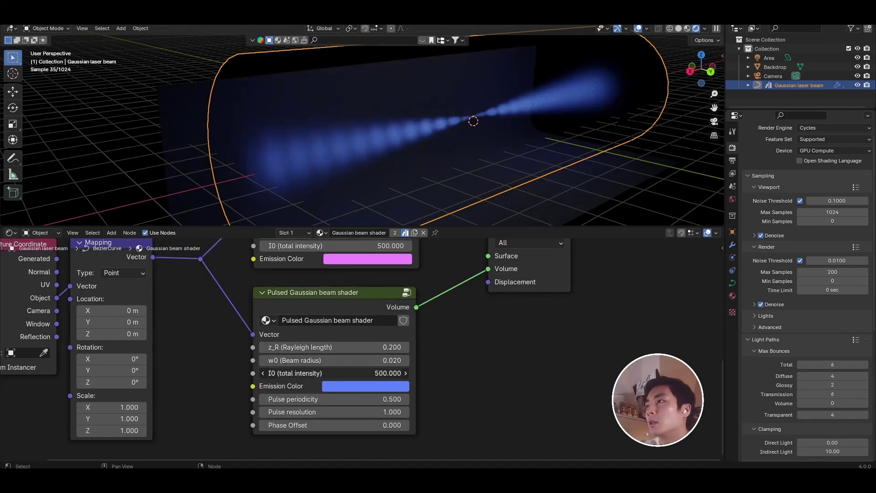
pyautogui.moveTo(334, 373); pyautogui.dragTo(336, 373)
pyautogui.moveTo(524, 169); pyautogui.dragTo(492, 165, button='middle')
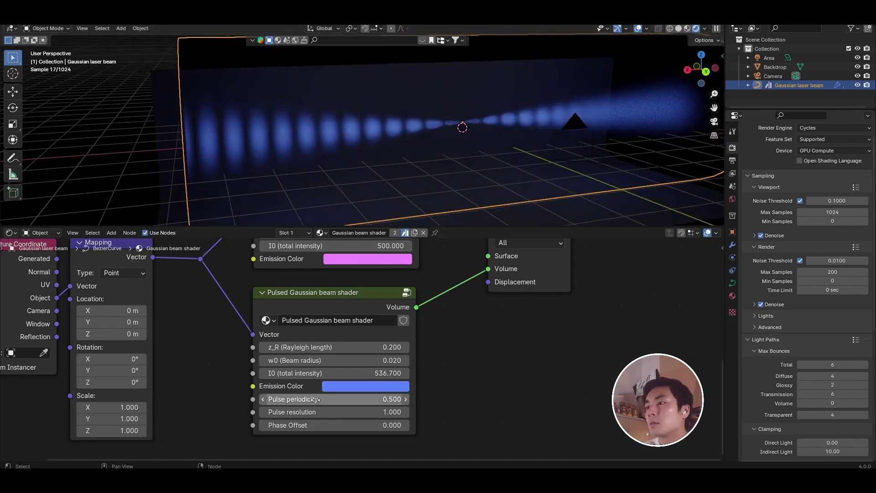
# Step: Set the Pulsed Gaussian beam shader's pulse periodicity to 0.4, pulse resolution to 0.9 and phase offset to 47.7
pyautogui.moveTo(315, 400); pyautogui.dragTo(589, 424)
pyautogui.hotkey('ctrl', 'z')
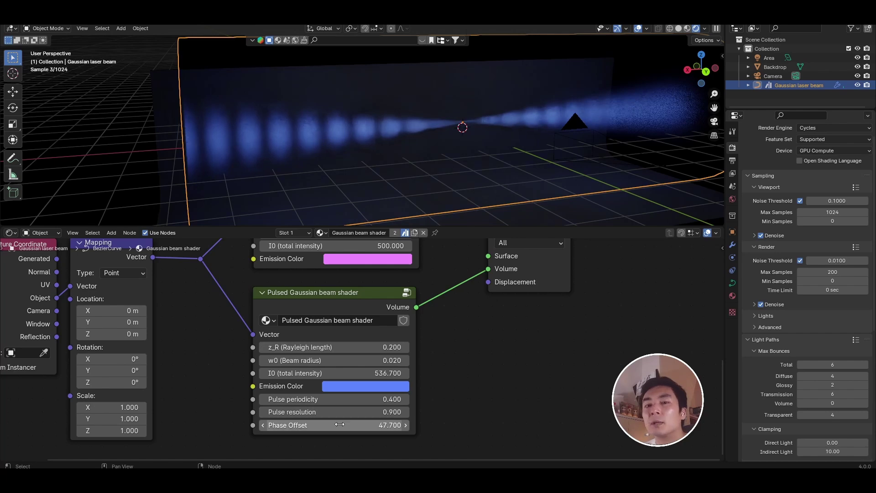
# Step: Examine the optional Input conversion node and its usage notes alongside the Gaussian beam shader inputs it feeds
pyautogui.scroll(-4, 483, 358)
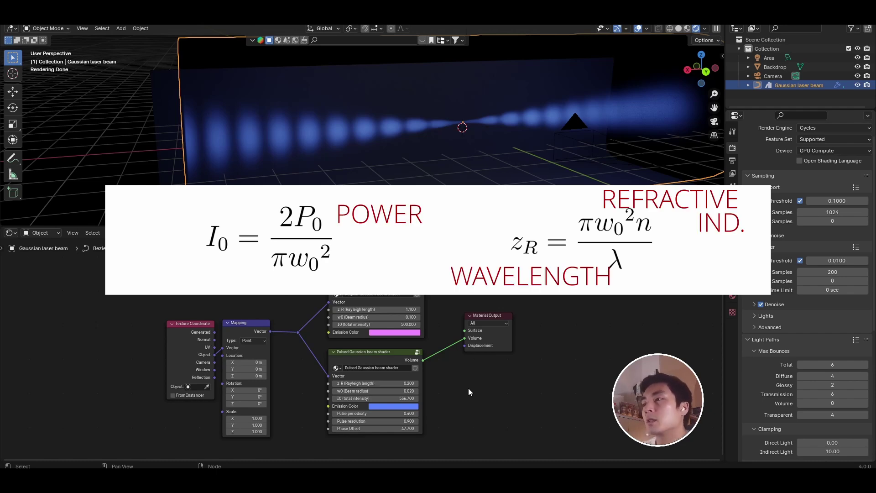
pyautogui.scroll(-1, 310, 298)
pyautogui.moveTo(309, 298); pyautogui.dragTo(394, 361, button='middle')
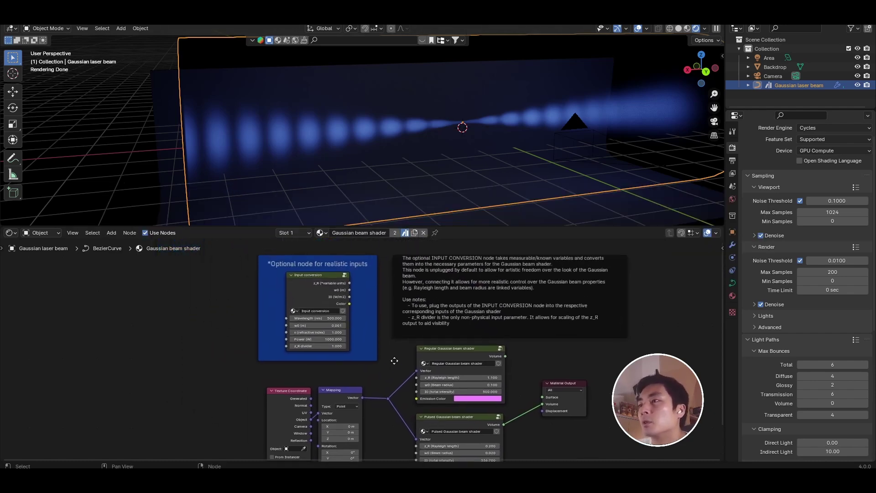
pyautogui.scroll(1, 393, 336)
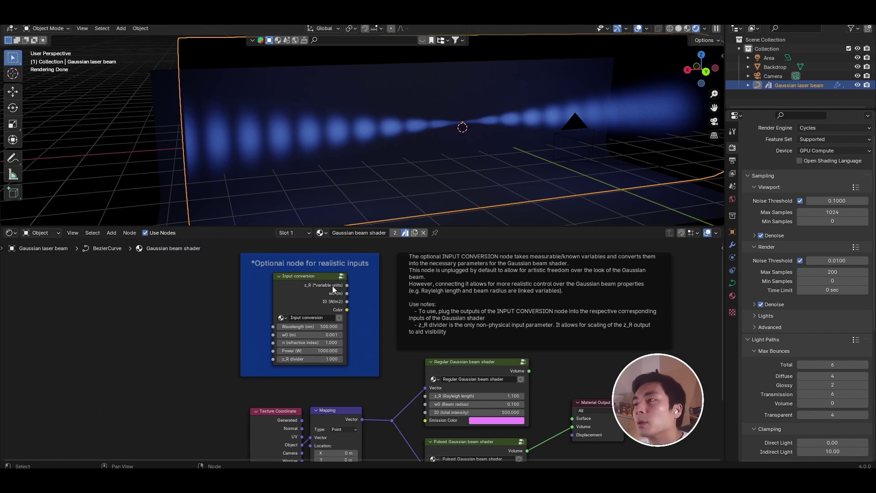
pyautogui.scroll(1, 430, 404)
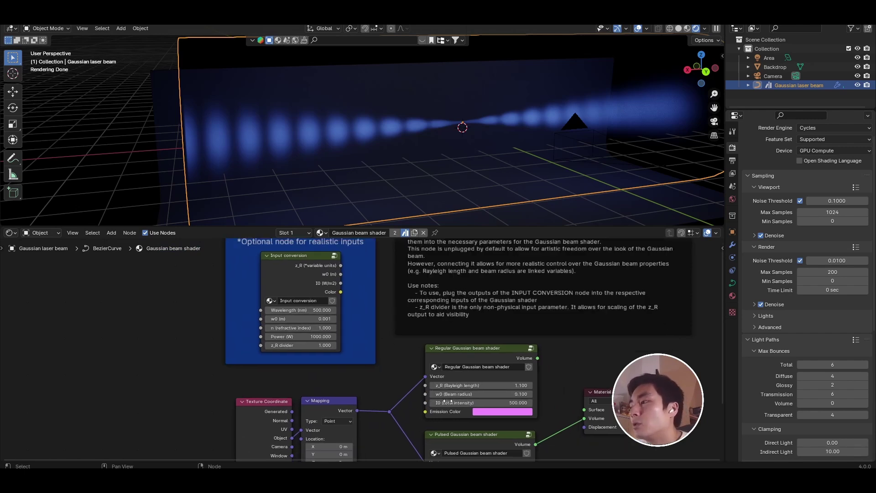
pyautogui.moveTo(442, 397); pyautogui.dragTo(445, 370, button='middle')
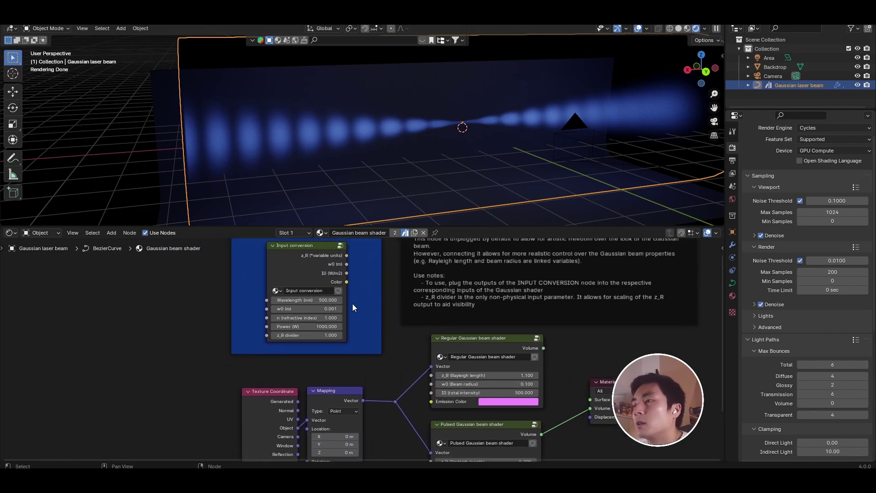
pyautogui.scroll(2, 328, 319)
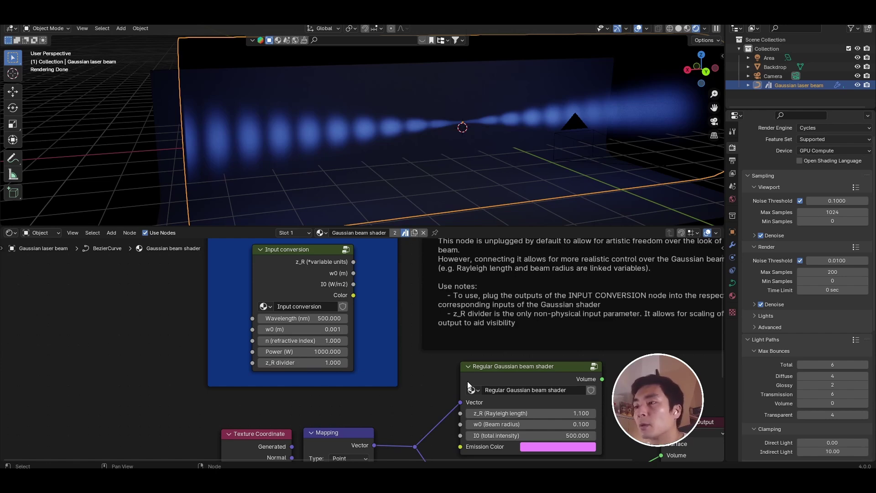
pyautogui.moveTo(426, 378); pyautogui.dragTo(428, 338, button='middle')
pyautogui.scroll(-8, 403, 332)
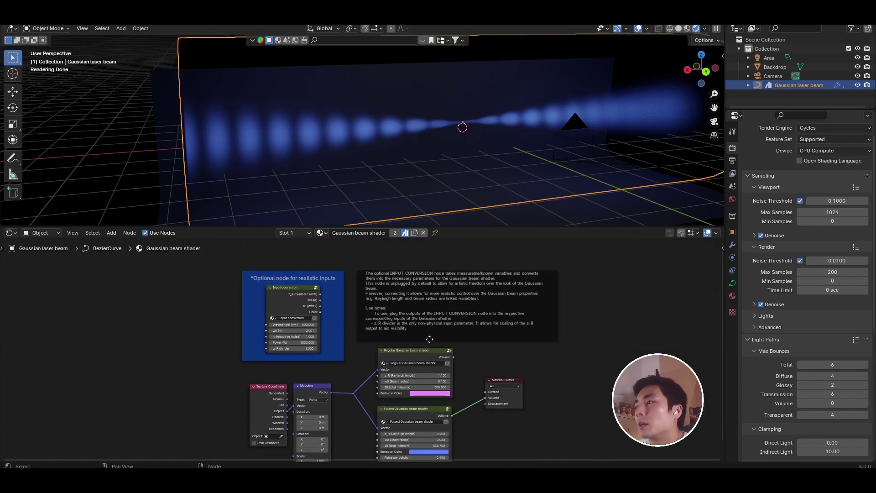
# Step: Connect the Input conversion node's outputs to the Regular Gaussian beam shader and that shader's Volume to the Material Output, with w0 0.05 and z_R divider 1000
pyautogui.moveTo(437, 338); pyautogui.dragTo(600, 319)
pyautogui.scroll(3, 361, 348)
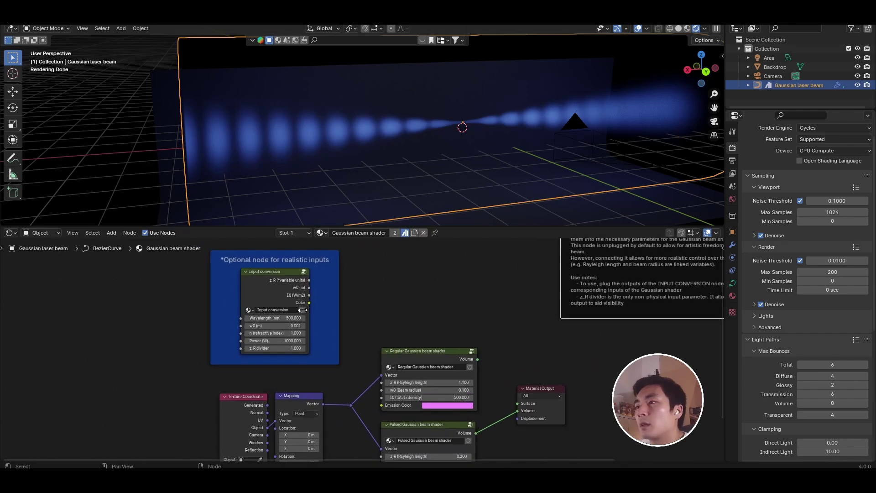
pyautogui.moveTo(305, 274); pyautogui.dragTo(383, 389)
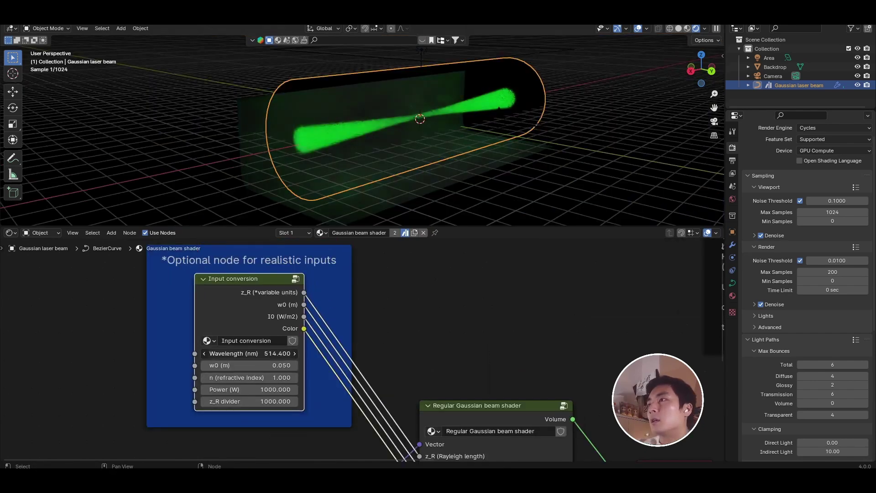
pyautogui.moveTo(249, 353)
pyautogui.mouseDown()
pyautogui.moveTo(224, 353)
pyautogui.moveTo(247, 353)
pyautogui.moveTo(238, 354)
pyautogui.moveTo(260, 377)
pyautogui.moveTo(233, 378)
pyautogui.moveTo(268, 365)
pyautogui.moveTo(247, 365)
pyautogui.moveTo(258, 367)
pyautogui.mouseUp()
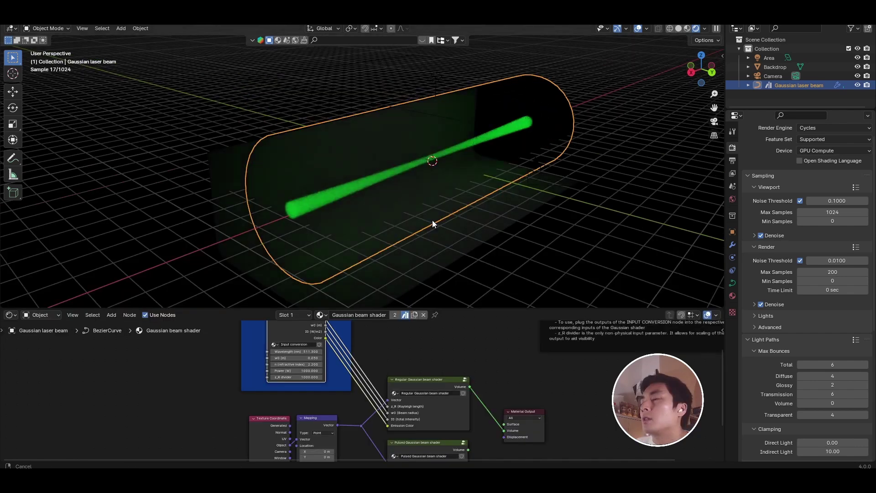
# Step: Lengthen the laser beam curve in Edit Mode by moving its positive-X end point outward along the X axis
pyautogui.moveTo(432, 220); pyautogui.dragTo(394, 214, button='middle')
pyautogui.press('Tab')
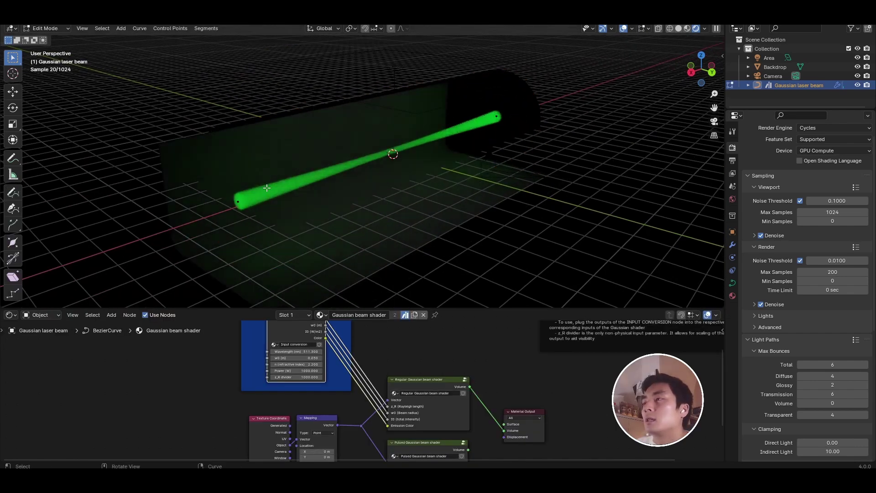
pyautogui.press('Tab')
pyautogui.scroll(-2, 294, 198)
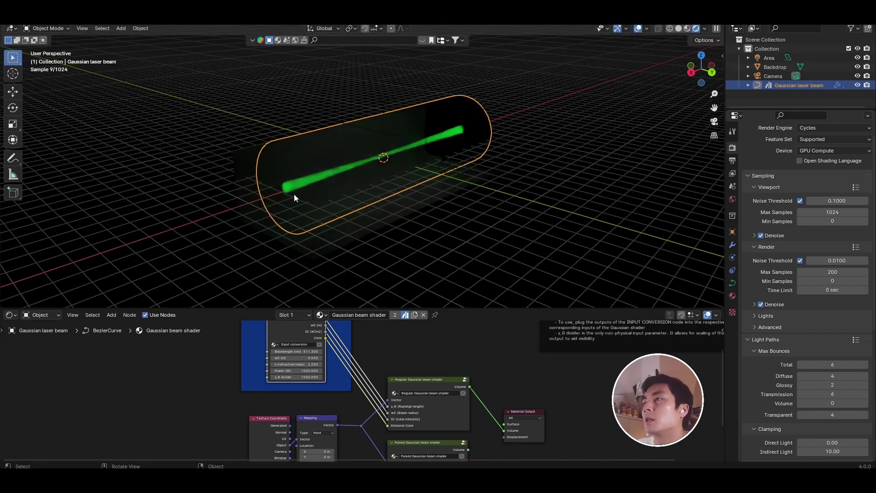
pyautogui.keyDown('shift'); pyautogui.moveTo(294, 198); pyautogui.dragTo(325, 194, button='middle'); pyautogui.keyUp('shift')
pyautogui.press('Tab')
pyautogui.press('g')
pyautogui.press('x')
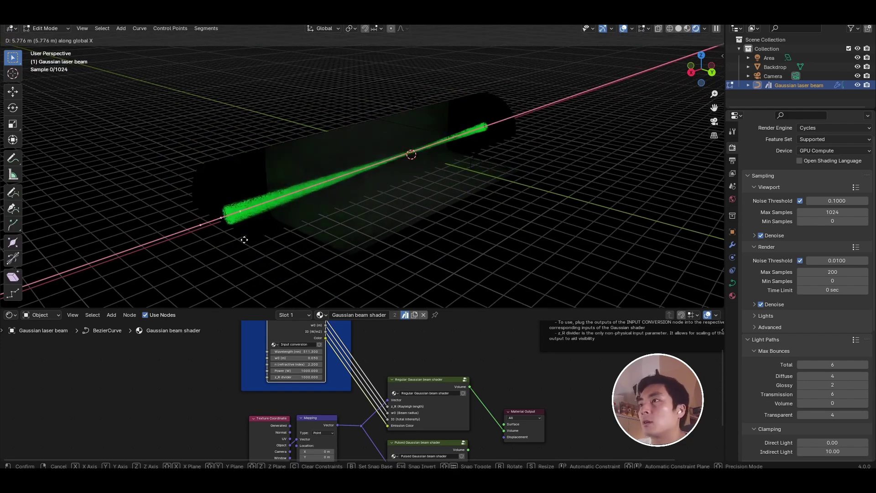
pyautogui.click(163, 281)
# Step: Move the opposite end point of the laser beam curve outward along the negative X direction
pyautogui.scroll(-3, 588, 136)
pyautogui.moveTo(589, 136); pyautogui.dragTo(581, 192, button='middle')
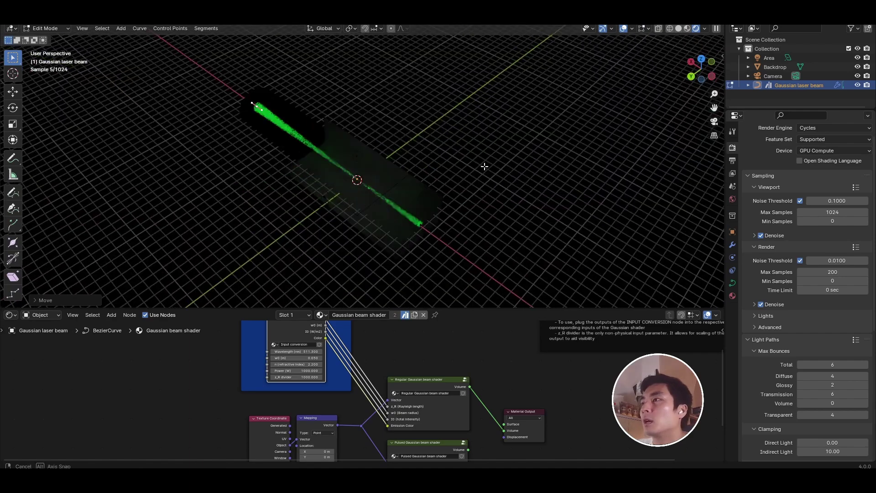
pyautogui.press('g')
pyautogui.press('x')
pyautogui.click(608, 256)
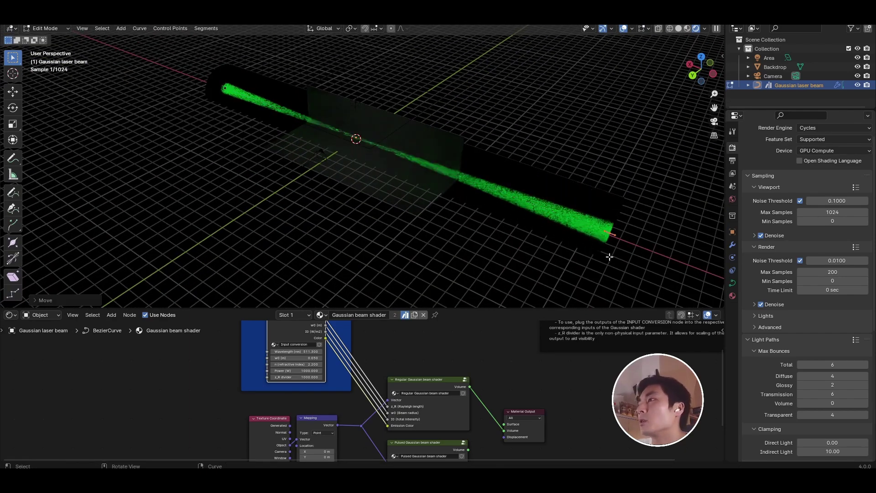
# Step: Extrude the selected negative-X end of the laser beam curve along the Y axis to form an L-shaped path
pyautogui.keyDown('shift'); pyautogui.moveTo(612, 238); pyautogui.dragTo(402, 157, button='middle'); pyautogui.keyUp('shift')
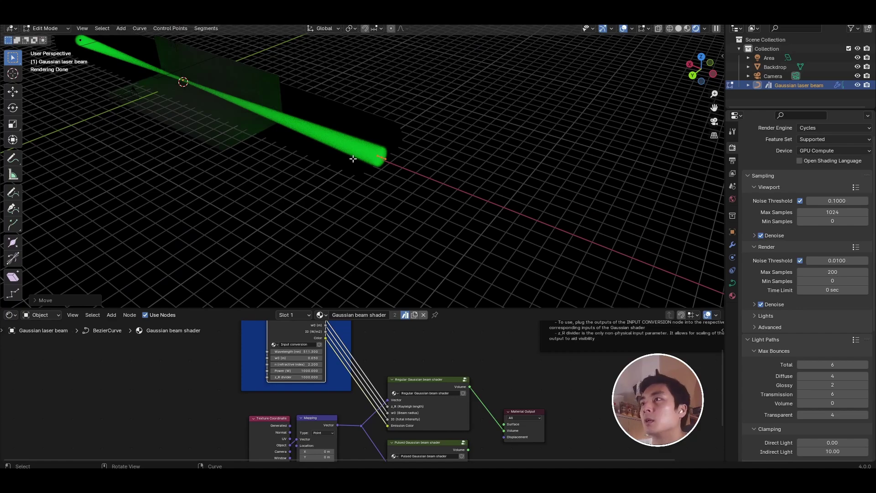
pyautogui.moveTo(353, 158); pyautogui.dragTo(348, 181, button='middle')
pyautogui.moveTo(410, 198); pyautogui.dragTo(439, 244, button='middle')
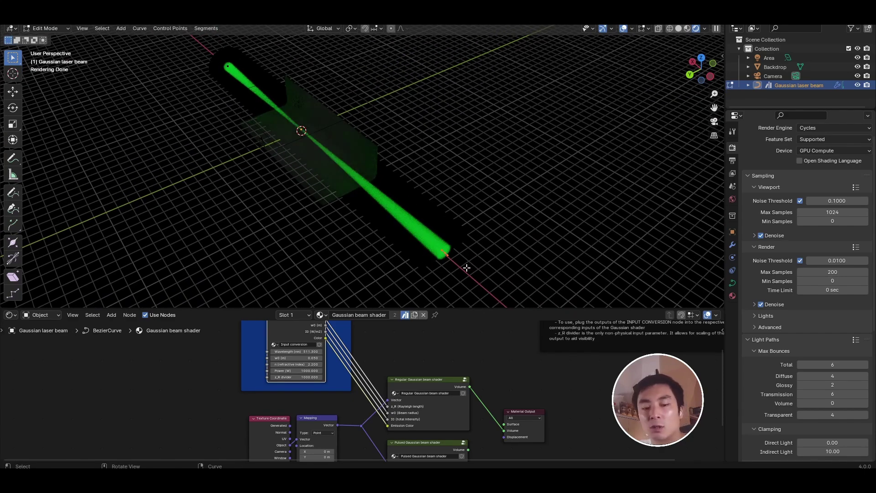
pyautogui.press('e')
pyautogui.press('y')
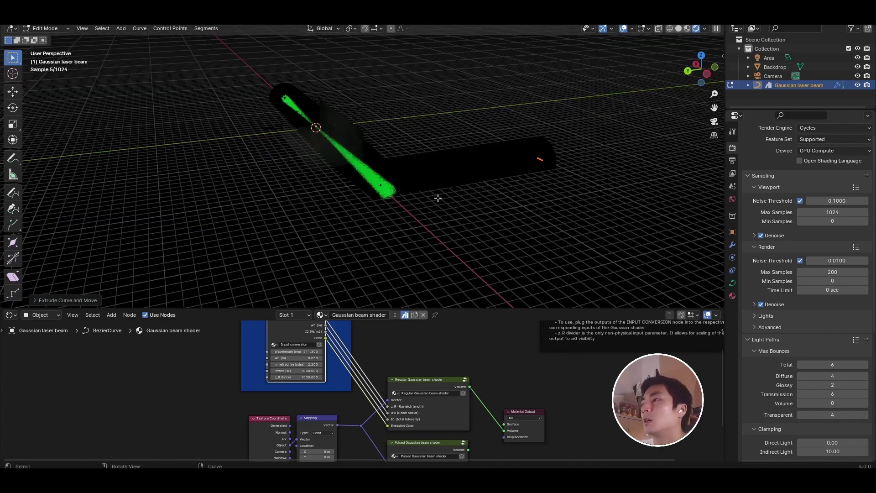
pyautogui.moveTo(438, 197); pyautogui.dragTo(378, 215, button='middle')
pyautogui.moveTo(400, 244); pyautogui.dragTo(453, 229, button='middle')
# Step: Examine the Texture Coordinate and Mapping nodes that feed the Vector inputs of the Gaussian beam shaders
pyautogui.scroll(-3, 307, 411)
pyautogui.moveTo(311, 420); pyautogui.dragTo(310, 373, button='middle')
pyautogui.scroll(4, 295, 365)
pyautogui.moveTo(345, 308); pyautogui.dragTo(350, 266)
pyautogui.scroll(3, 308, 337)
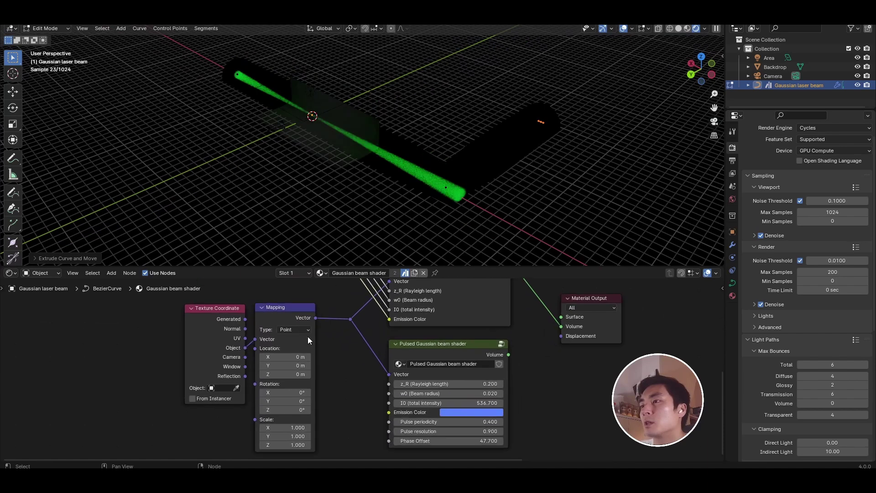
pyautogui.scroll(1, 308, 338)
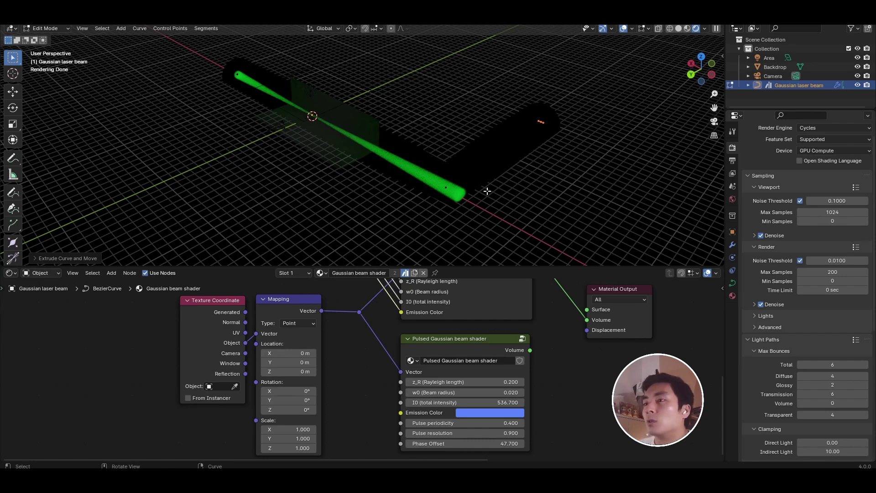
pyautogui.scroll(-3, 404, 352)
pyautogui.moveTo(400, 348); pyautogui.dragTo(398, 363, button='middle')
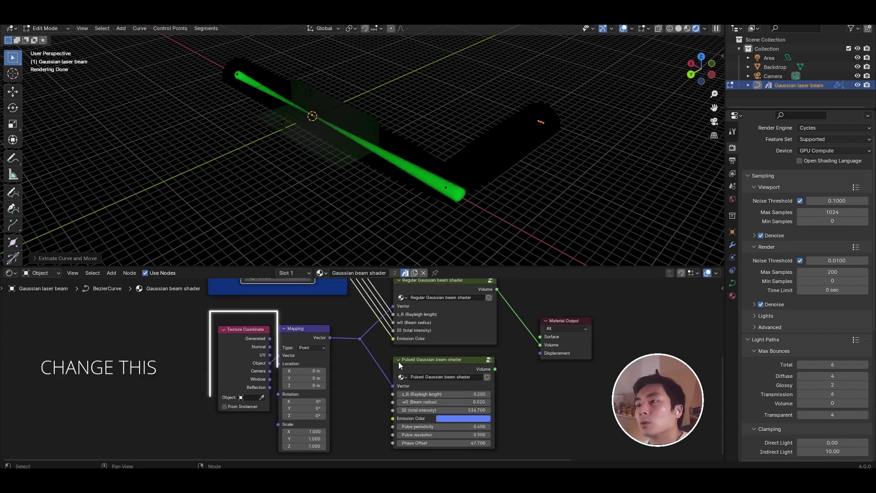